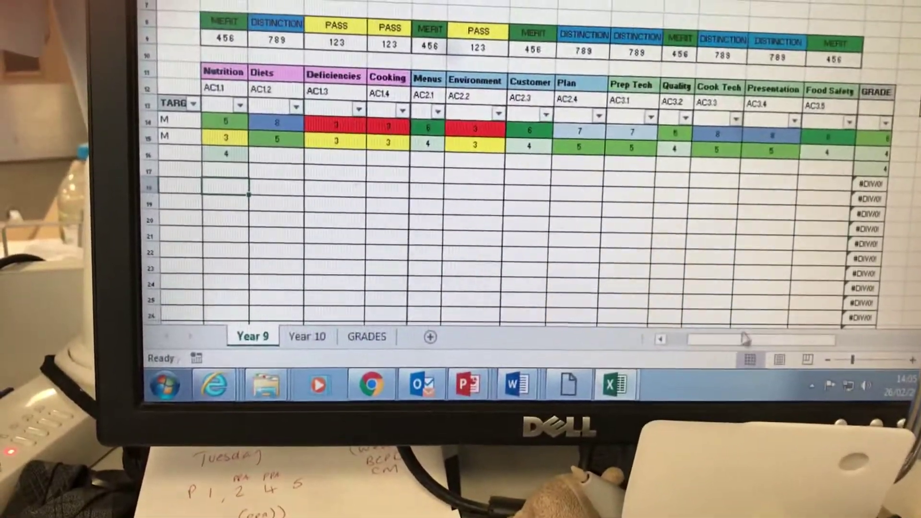
{"action": "left_click_drag", "start_coordinate": [741, 340], "coordinate": [716, 341]}
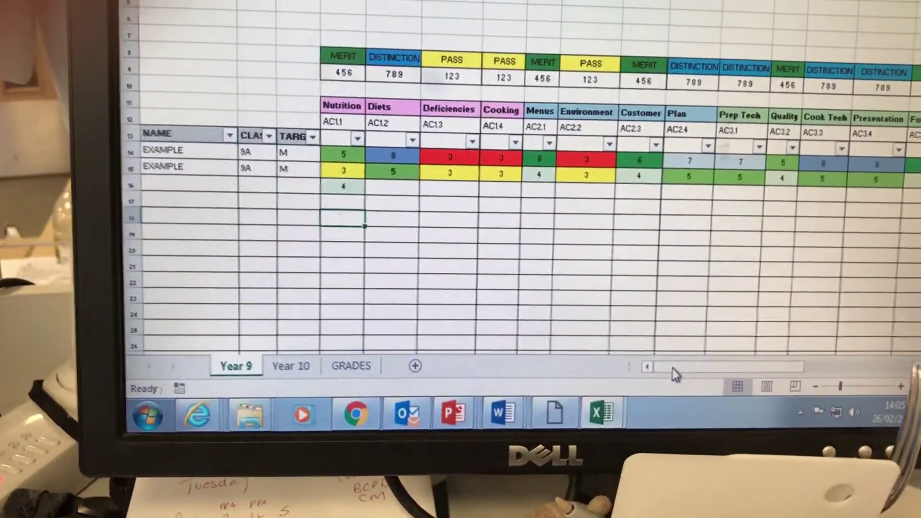
{"action": "left_click_drag", "start_coordinate": [676, 374], "coordinate": [683, 373]}
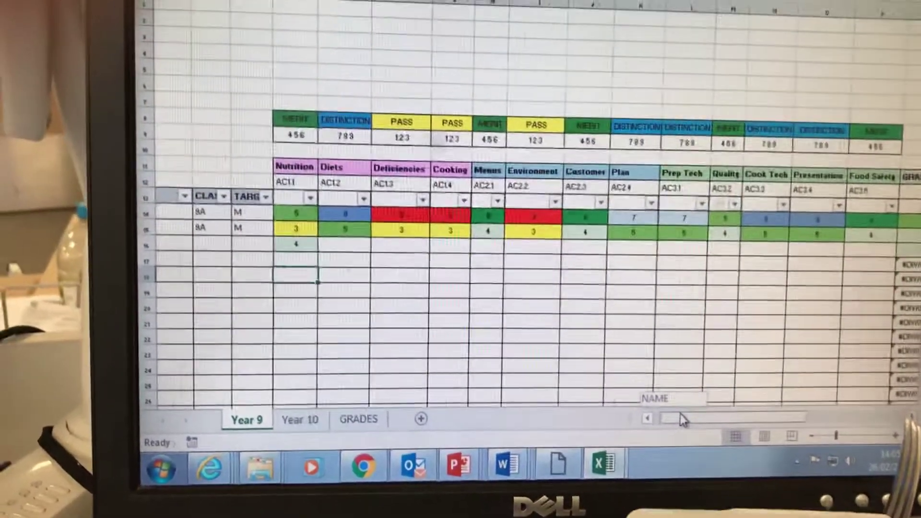
{"action": "left_click_drag", "start_coordinate": [683, 420], "coordinate": [727, 420]}
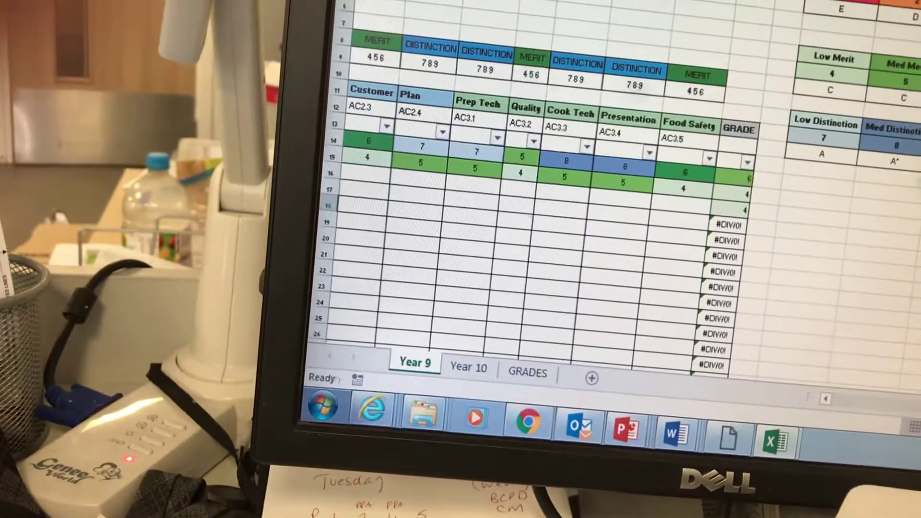
{"action": "scroll", "coordinate": [504, 216], "scroll_direction": "left", "scroll_amount": 10}
{"action": "left_click", "coordinate": [429, 198]}
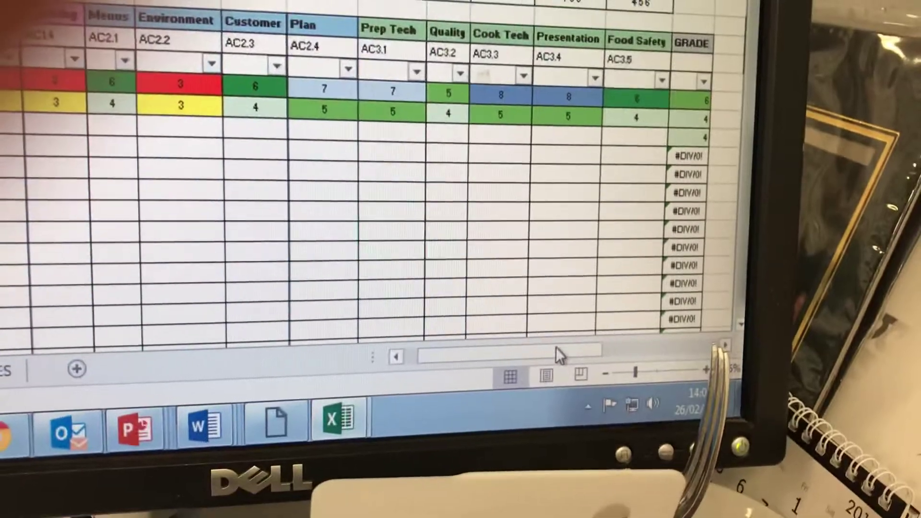
{"action": "mouse_move", "coordinate": [556, 354]}
{"action": "left_mouse_down"}
{"action": "mouse_move", "coordinate": [673, 407]}
{"action": "mouse_move", "coordinate": [712, 406]}
{"action": "left_mouse_up"}
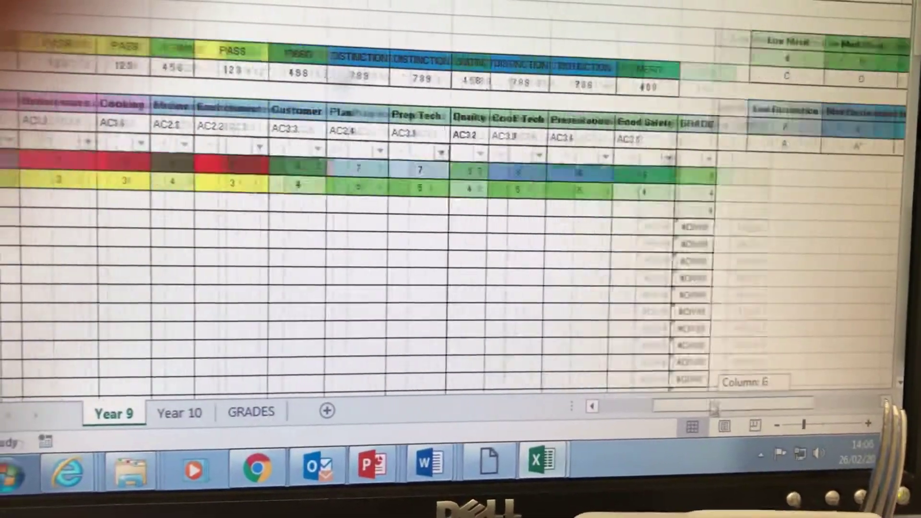
{"action": "left_click_drag", "start_coordinate": [734, 409], "coordinate": [697, 402]}
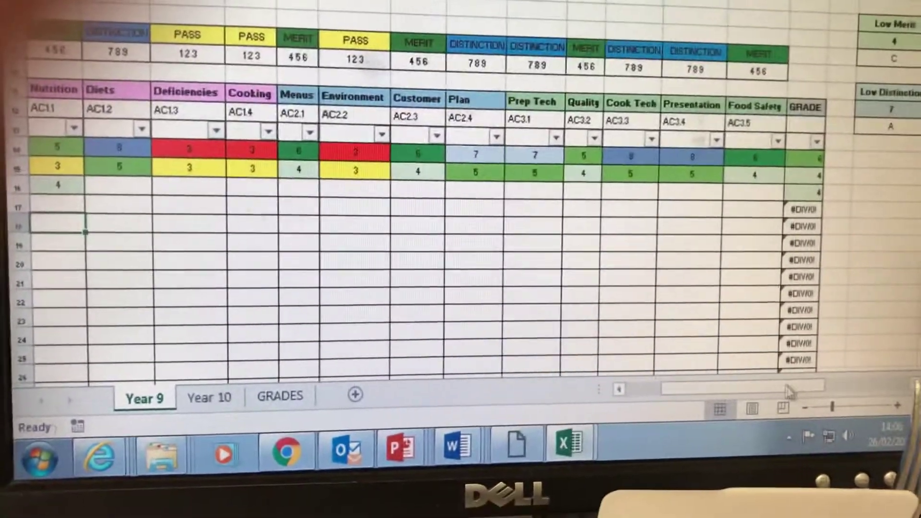
{"action": "left_click_drag", "start_coordinate": [788, 409], "coordinate": [805, 407]}
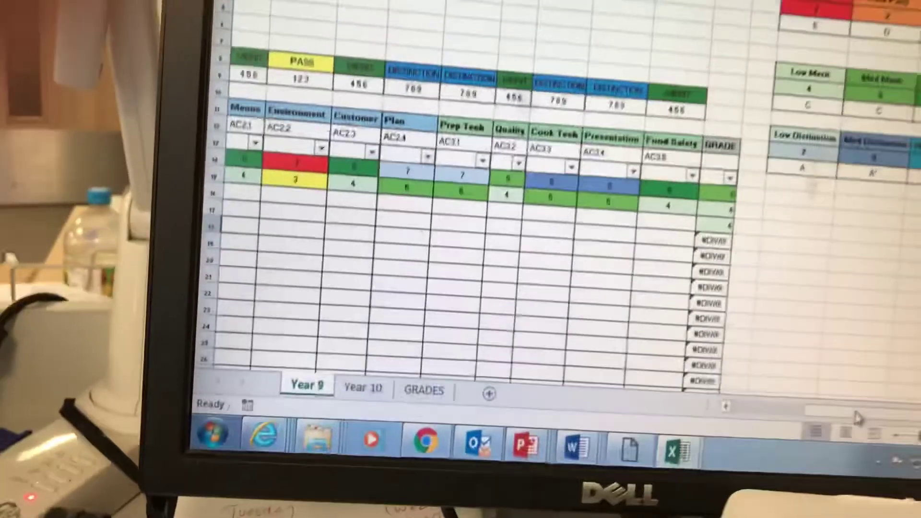
{"action": "mouse_move", "coordinate": [792, 433]}
{"action": "left_mouse_down"}
{"action": "mouse_move", "coordinate": [756, 433]}
{"action": "mouse_move", "coordinate": [750, 468]}
{"action": "left_mouse_up"}
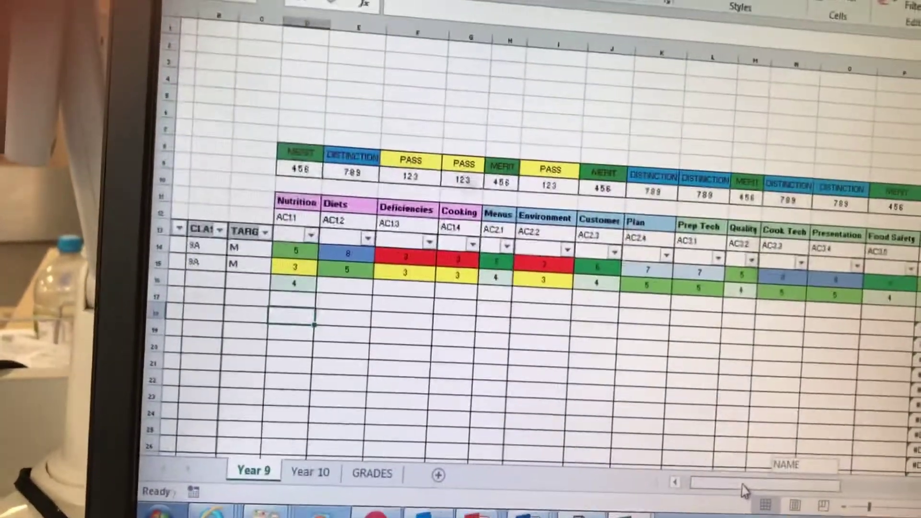
{"action": "scroll", "coordinate": [751, 468], "scroll_direction": "right", "scroll_amount": 1}
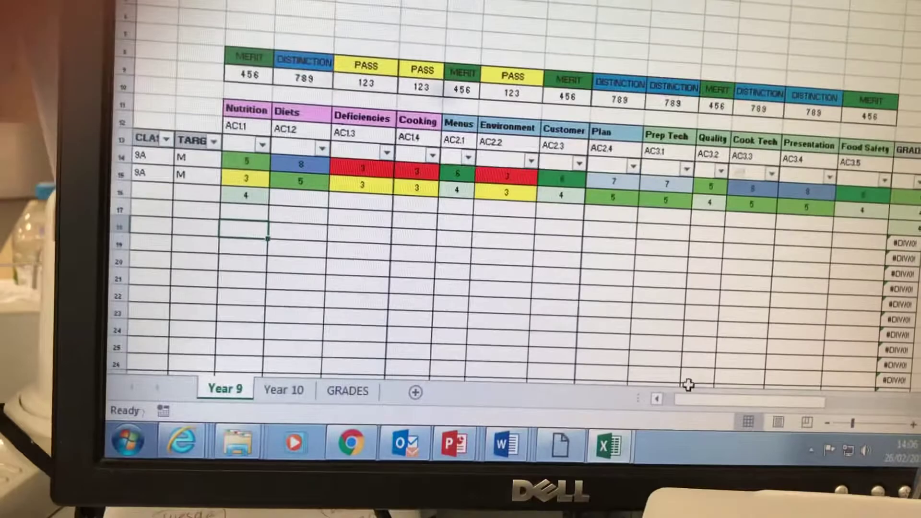
{"action": "mouse_move", "coordinate": [688, 385]}
{"action": "left_mouse_down"}
{"action": "mouse_move", "coordinate": [687, 409]}
{"action": "mouse_move", "coordinate": [721, 406]}
{"action": "left_mouse_up"}
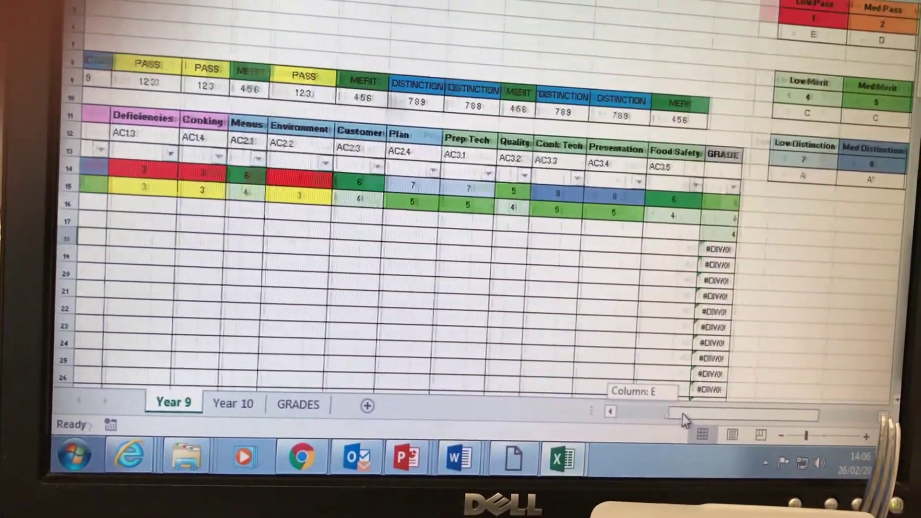